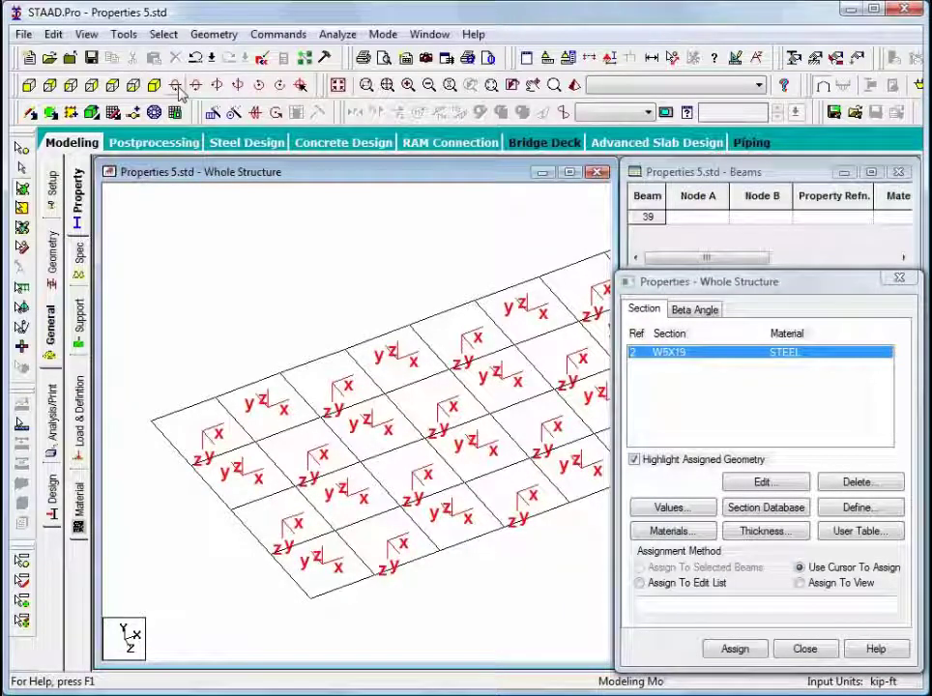
# Step: Fit the whole Y=0 plate mesh in the view, with the local axis labels still showing
pyautogui.click(338, 85)
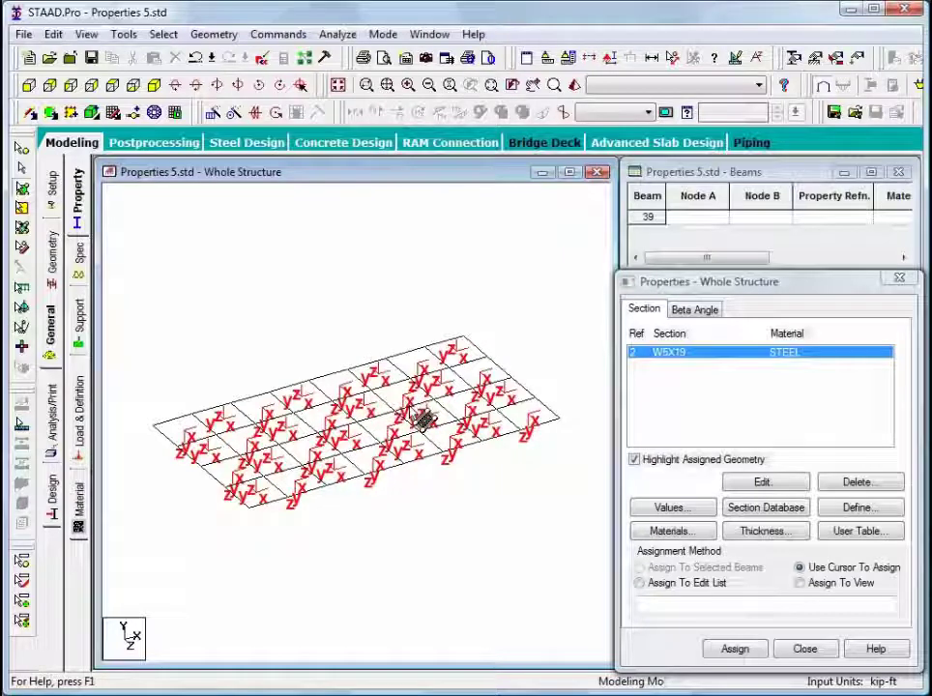
# Step: Hide the local axis labels, display plate numbers, and select plate 31 at the mesh corner
pyautogui.click(423, 418)
pyautogui.hotkey('shift', 'b')
pyautogui.click(166, 423)
pyautogui.click(186, 446)
pyautogui.click(208, 433)
# Step: Create a new window showing only plate 31, arranged so nodes 1, 41, 32 and 33 are visible
pyautogui.click(86, 35)
pyautogui.click(111, 250)
pyautogui.click(464, 354)
pyautogui.click(581, 333)
pyautogui.moveTo(456, 263); pyautogui.dragTo(357, 194)
pyautogui.moveTo(683, 287); pyautogui.dragTo(655, 275)
pyautogui.click(165, 451)
pyautogui.moveTo(724, 282); pyautogui.dragTo(713, 536)
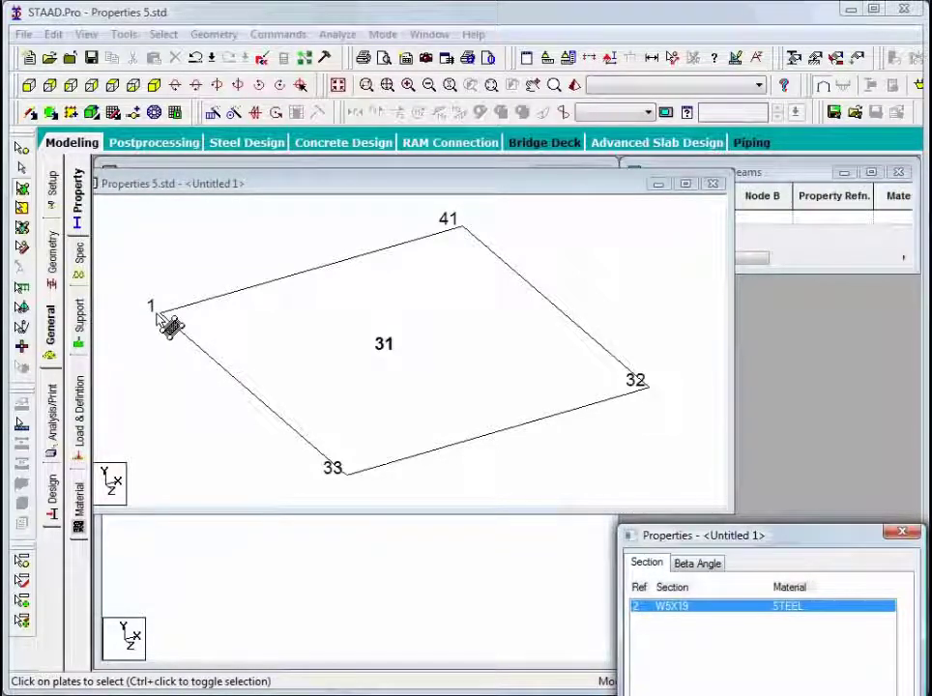
# Step: Inspect plate 31's node table and coordinates in its geometry details
pyautogui.click(503, 369)
pyautogui.doubleClick(502, 370)
pyautogui.moveTo(440, 193); pyautogui.dragTo(461, 210)
pyautogui.click(464, 328)
pyautogui.moveTo(482, 195); pyautogui.dragTo(558, 354)
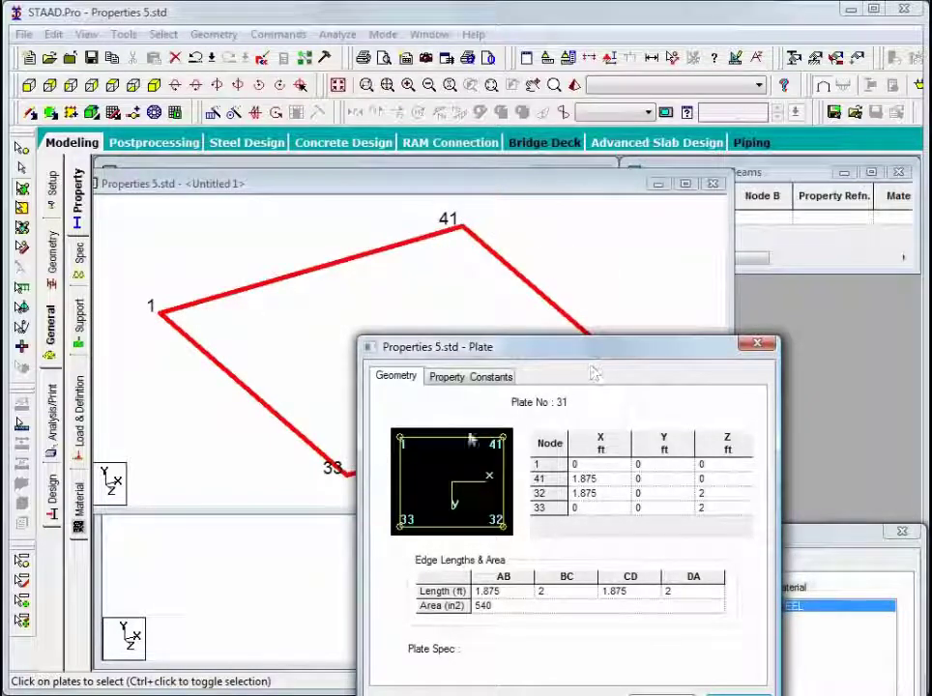
pyautogui.moveTo(462, 353); pyautogui.dragTo(467, 230)
pyautogui.click(720, 209)
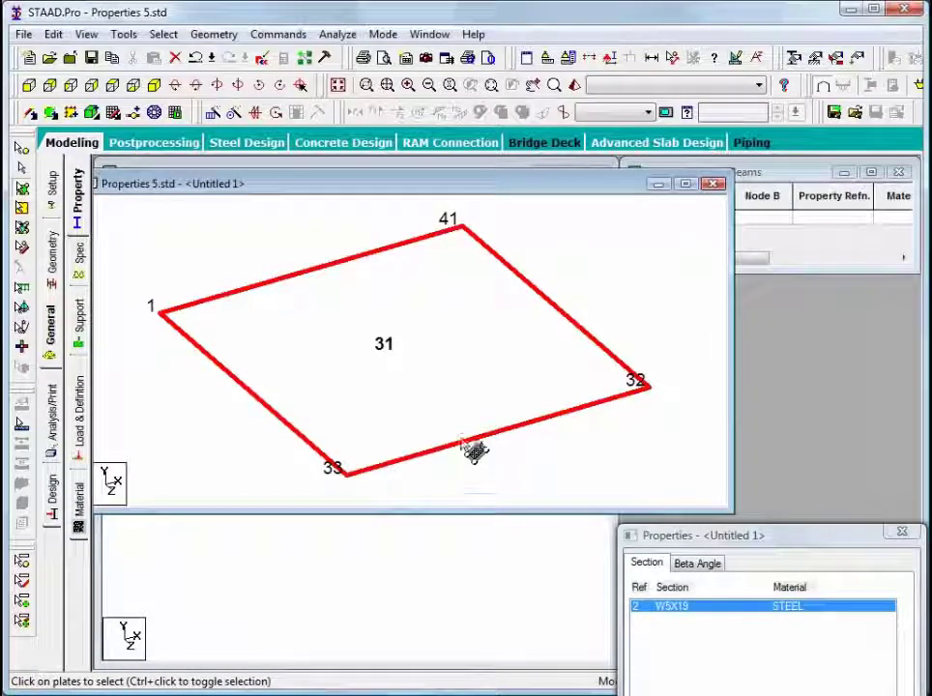
# Step: Recheck plate 31's details, then close the single-plate view window
pyautogui.doubleClick(471, 311)
pyautogui.click(630, 537)
pyautogui.click(713, 184)
# Step: Apply a plate reference point of 0, 10, 0 to all plates, with local Z towards it
pyautogui.click(280, 35)
pyautogui.moveTo(289, 121)
pyautogui.click(607, 174)
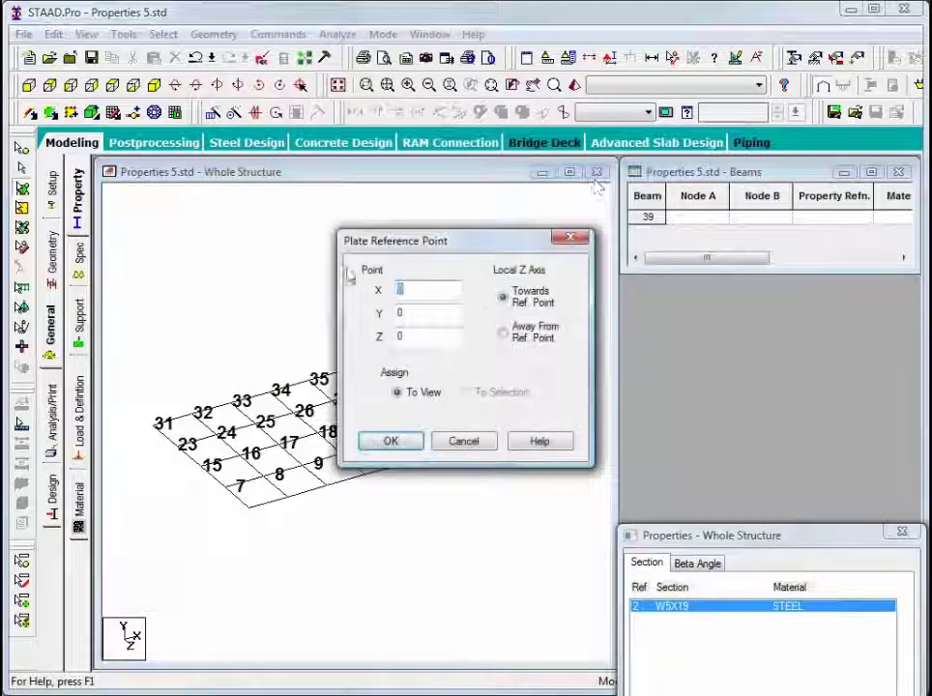
pyautogui.moveTo(411, 241); pyautogui.dragTo(391, 192)
pyautogui.press('Tab')
pyautogui.write('10')
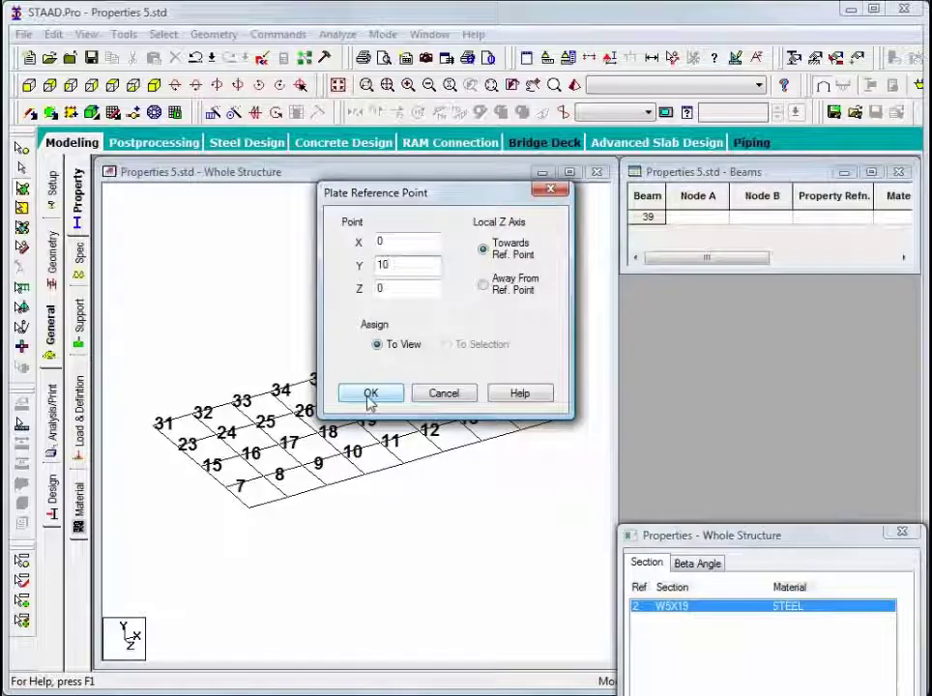
pyautogui.click(369, 394)
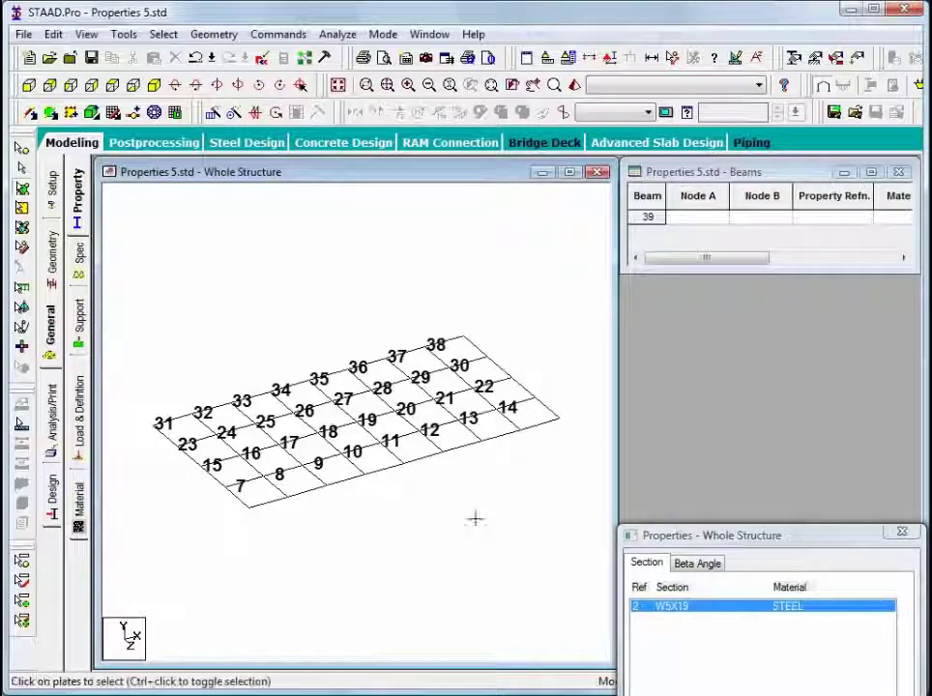
pyautogui.click(175, 85)
pyautogui.click(196, 86)
pyautogui.click(196, 86)
pyautogui.click(196, 86)
pyautogui.click(196, 86)
pyautogui.click(196, 86)
pyautogui.click(175, 87)
pyautogui.click(176, 87)
pyautogui.click(255, 83)
pyautogui.click(186, 431)
# Step: Display plate numbers and open plate 31 in a new view window
pyautogui.hotkey('shift', 'p')
pyautogui.click(86, 36)
pyautogui.click(126, 251)
pyautogui.click(582, 331)
# Step: Check that plate 31's node table now reads 33, 32, 41, 1, then close it
pyautogui.moveTo(456, 278); pyautogui.dragTo(358, 177)
pyautogui.doubleClick(473, 359)
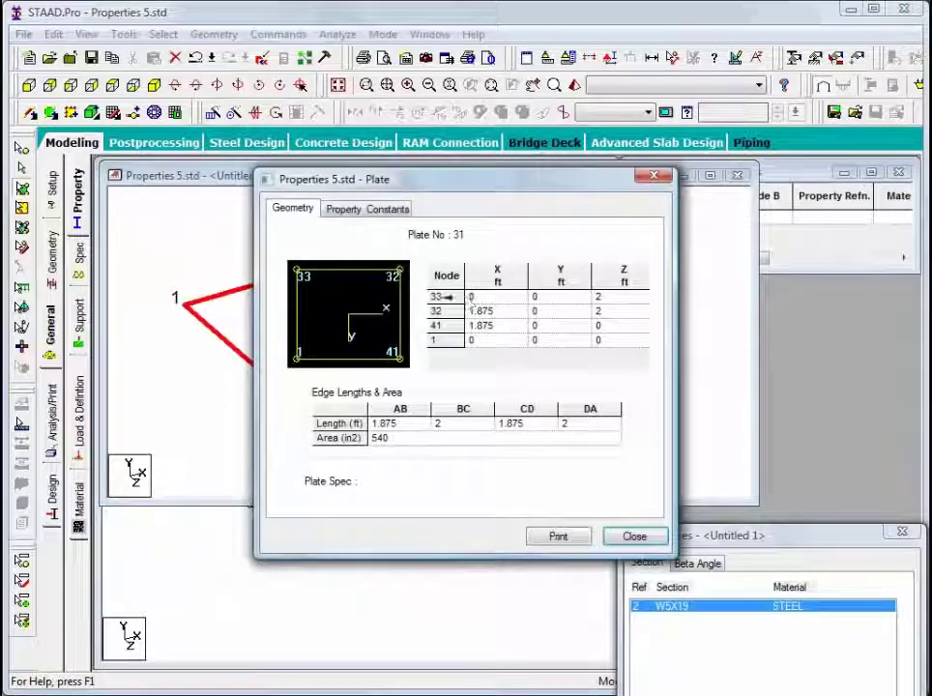
pyautogui.click(655, 177)
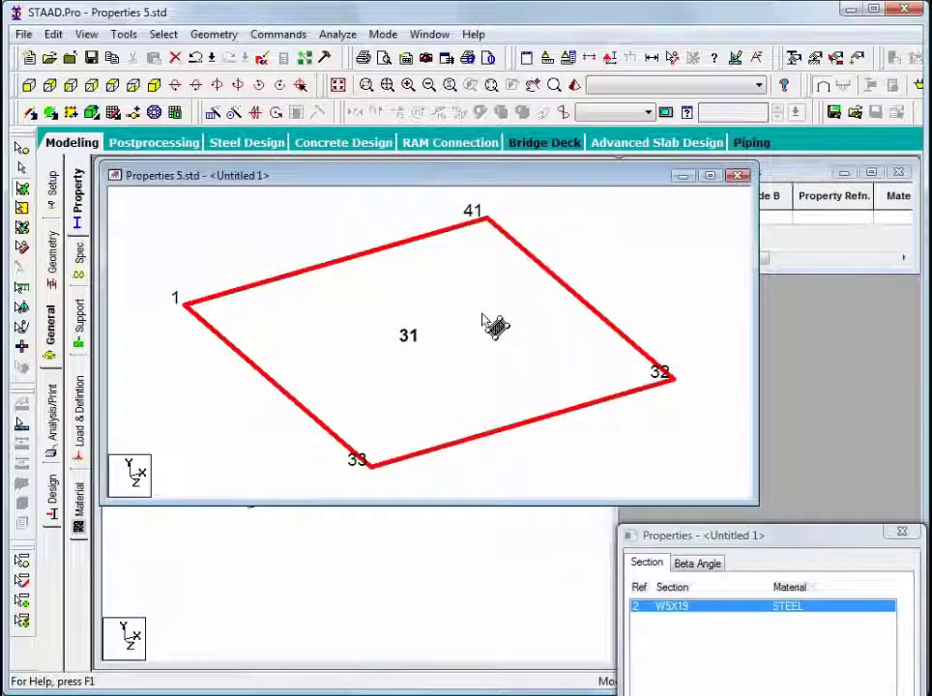